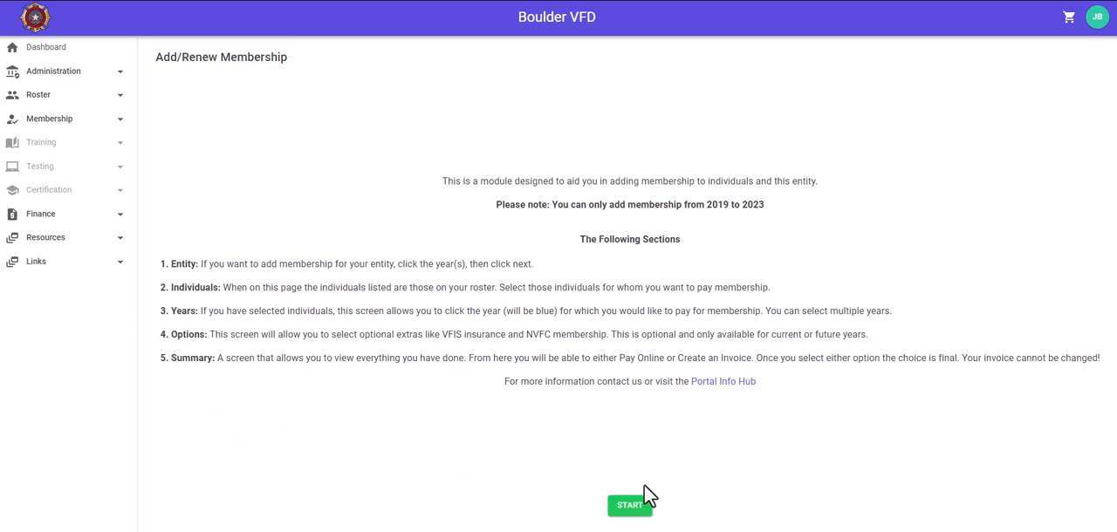
Start the membership renewal and add the 2023 departmental entity membership for Boulder VFD.
{"action": "left_click", "coordinate": [631, 507]}
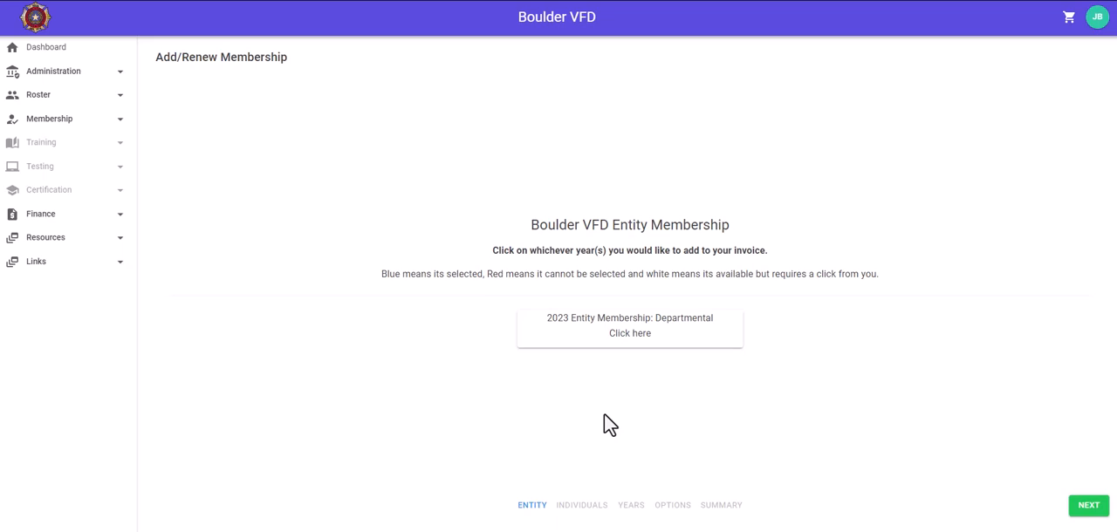
{"action": "left_click", "coordinate": [591, 343]}
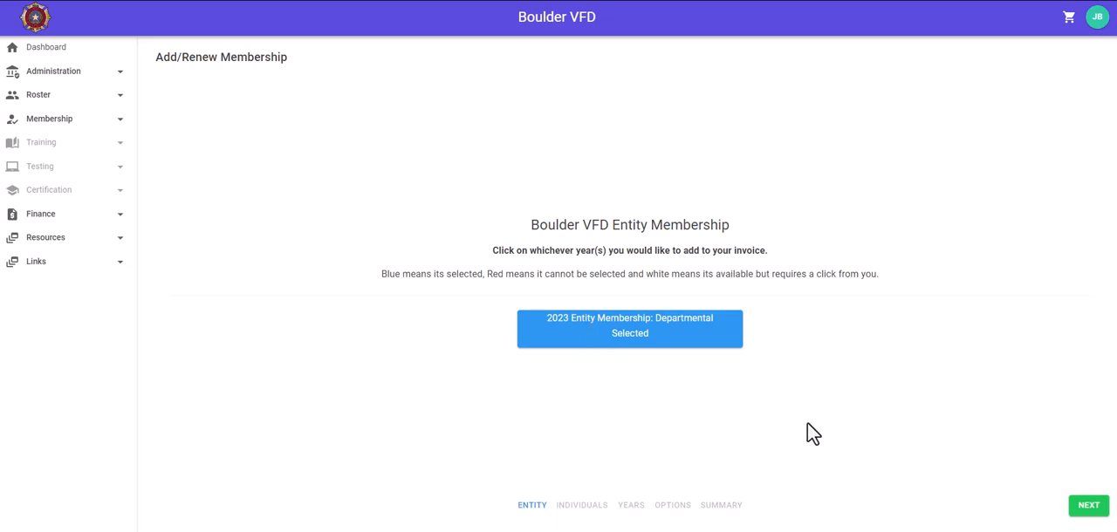
{"action": "left_click", "coordinate": [1089, 508]}
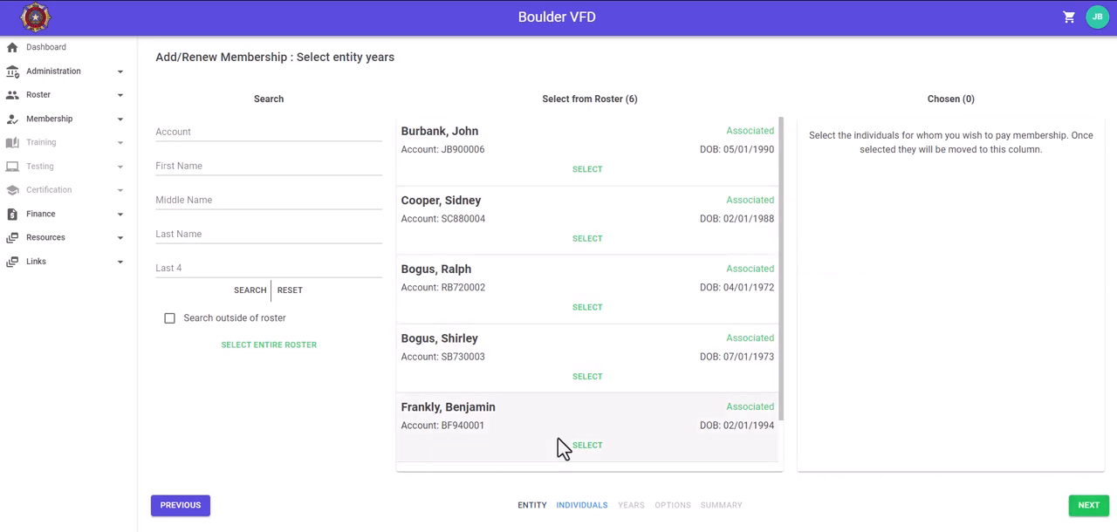
{"action": "left_click", "coordinate": [587, 171]}
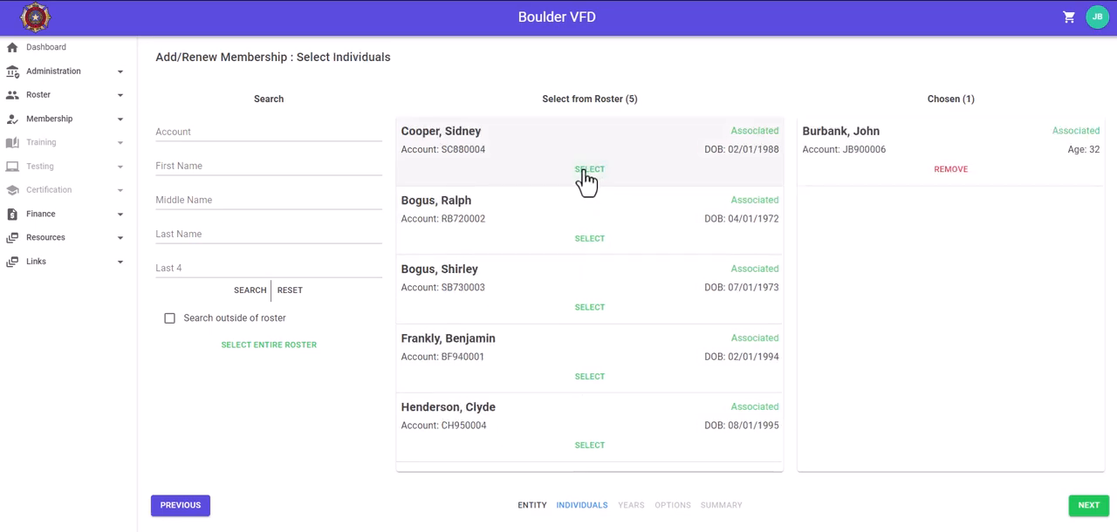
{"action": "left_click", "coordinate": [592, 311]}
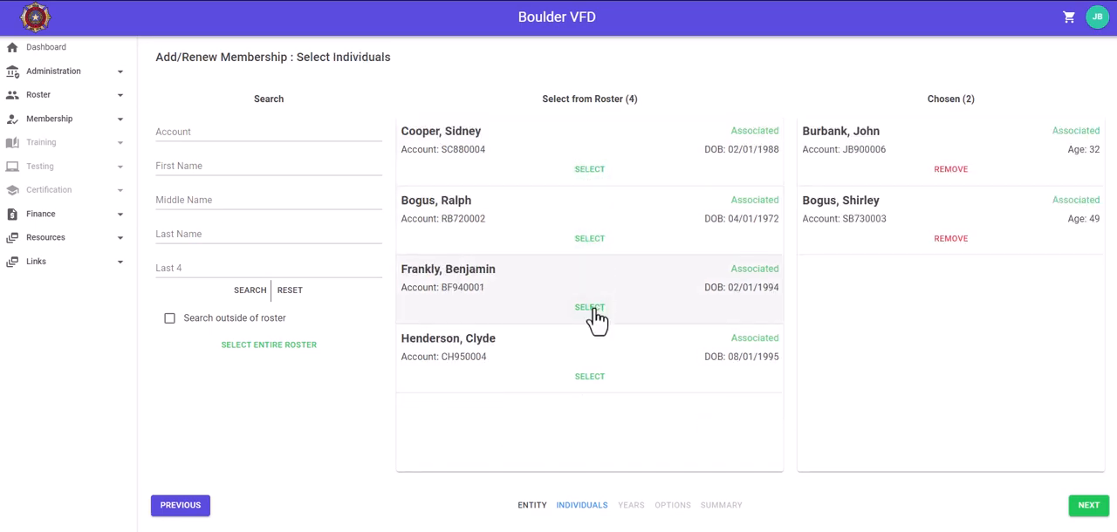
{"action": "left_click", "coordinate": [590, 377]}
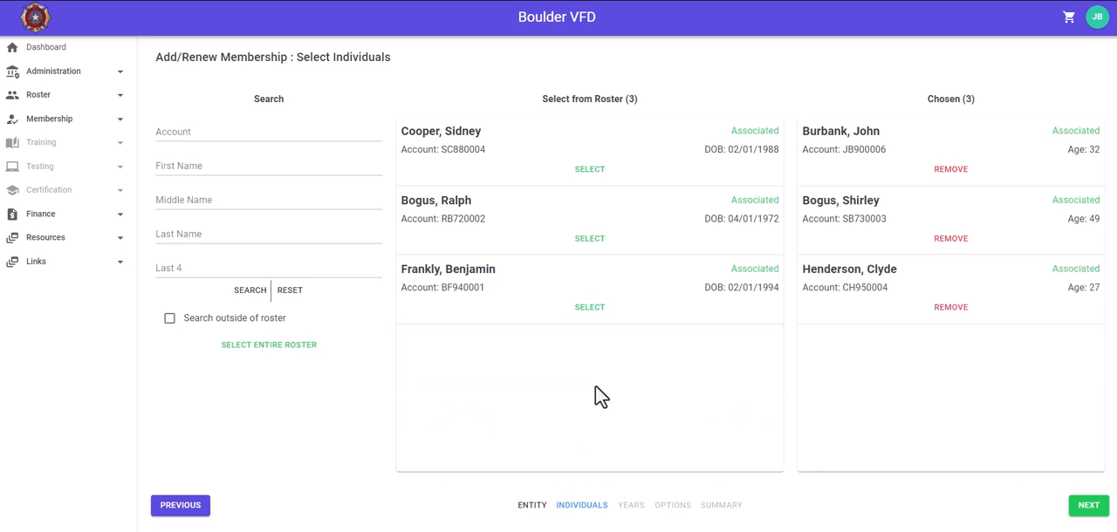
{"action": "left_click", "coordinate": [953, 310]}
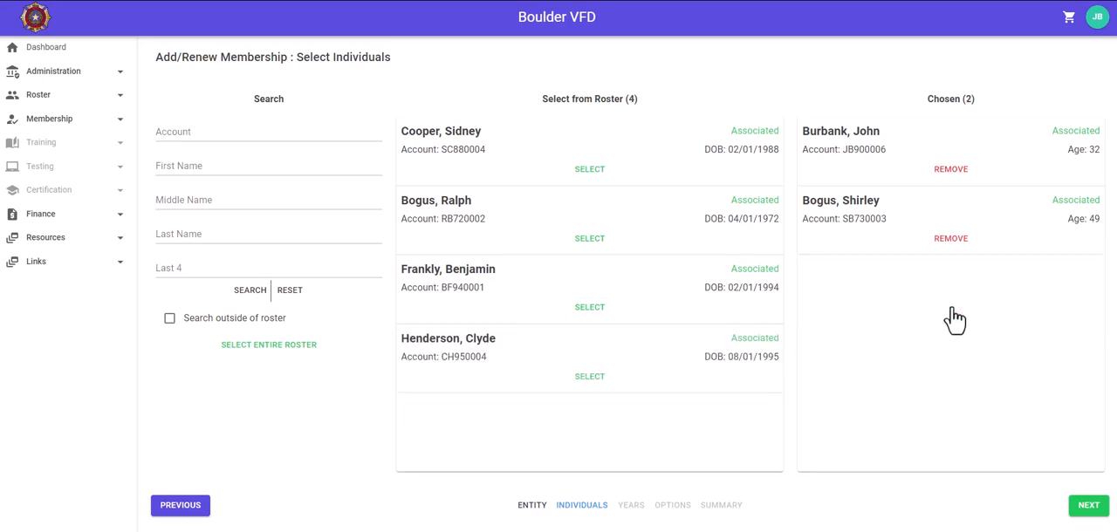
{"action": "left_click", "coordinate": [950, 239]}
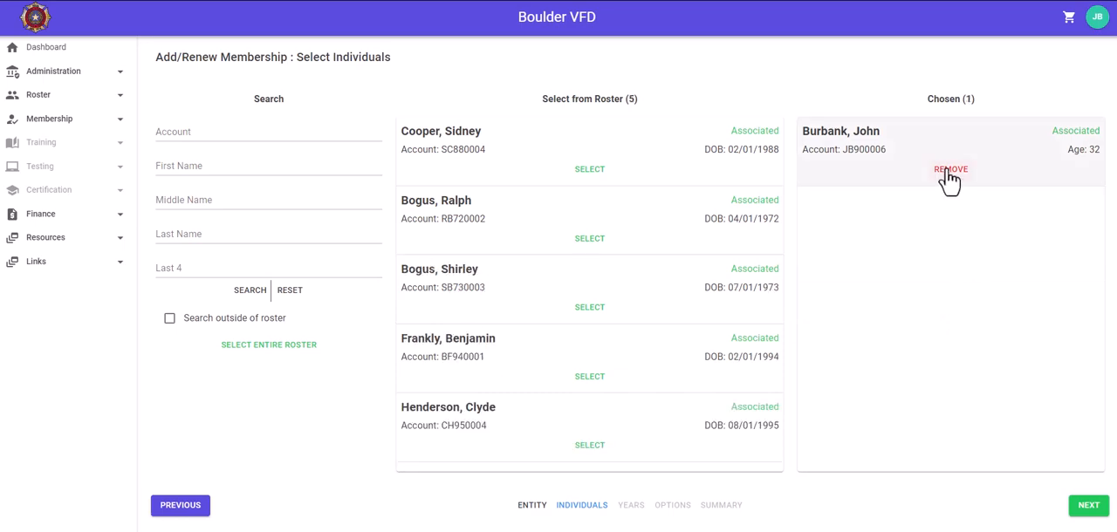
{"action": "left_click", "coordinate": [951, 169]}
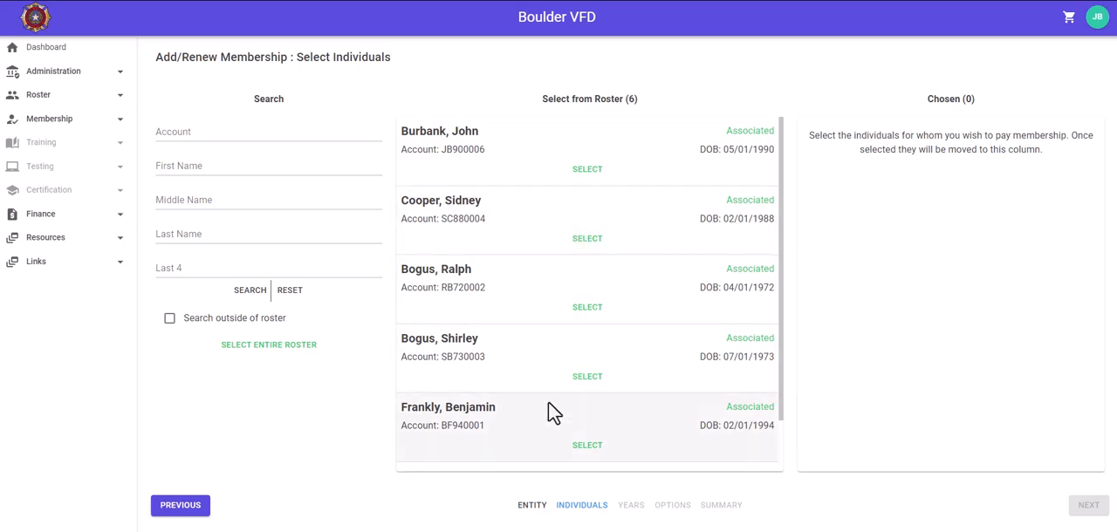
Choose the entire roster for membership payment and select the year 2023 for every individual.
{"action": "left_click", "coordinate": [269, 349]}
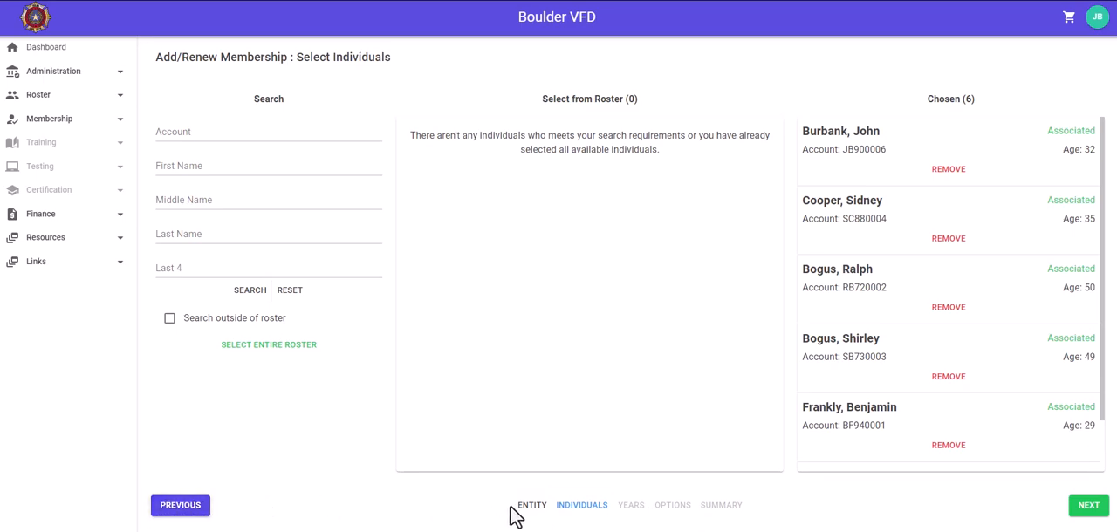
{"action": "left_click", "coordinate": [1090, 513]}
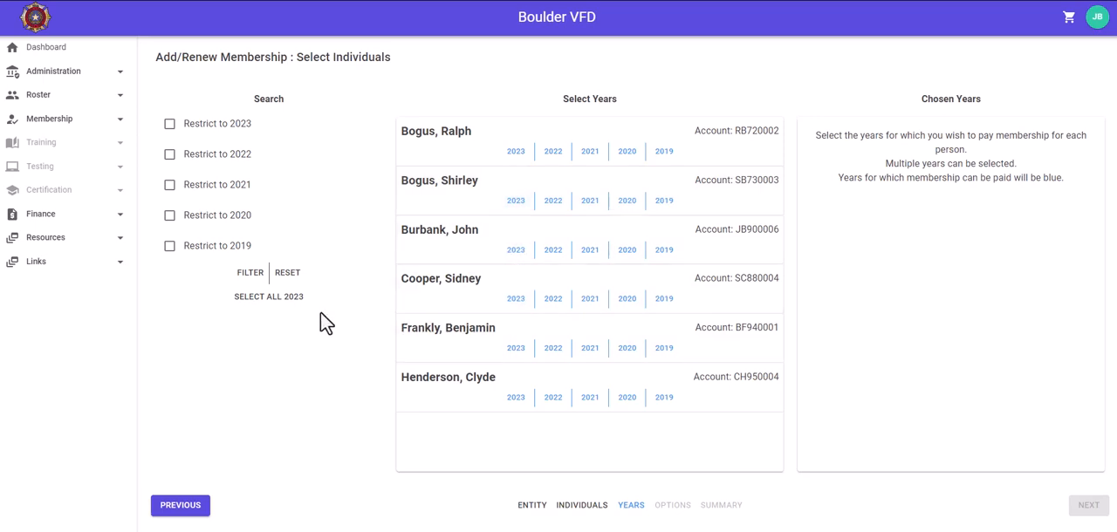
{"action": "left_click", "coordinate": [274, 301]}
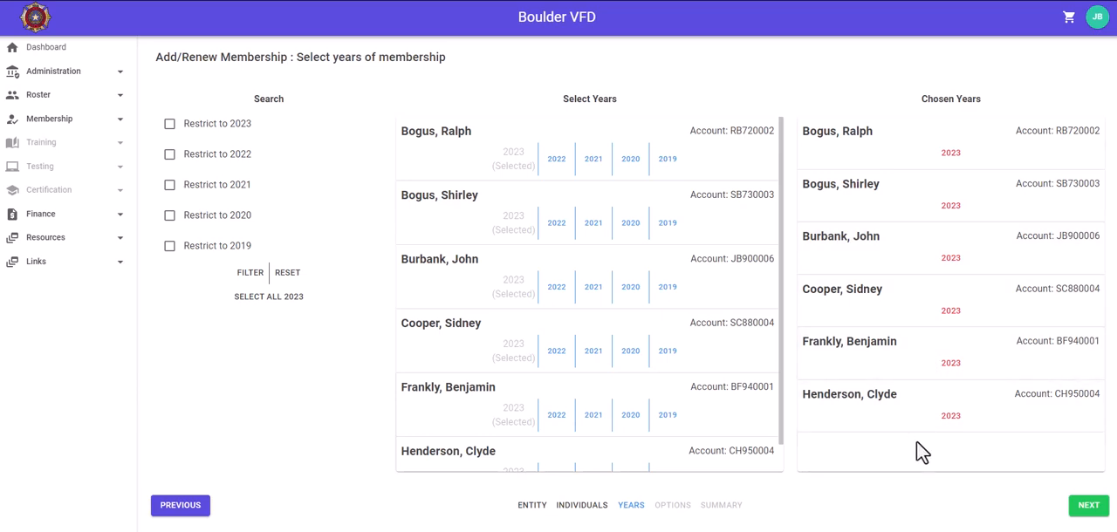
{"action": "left_click", "coordinate": [1090, 507]}
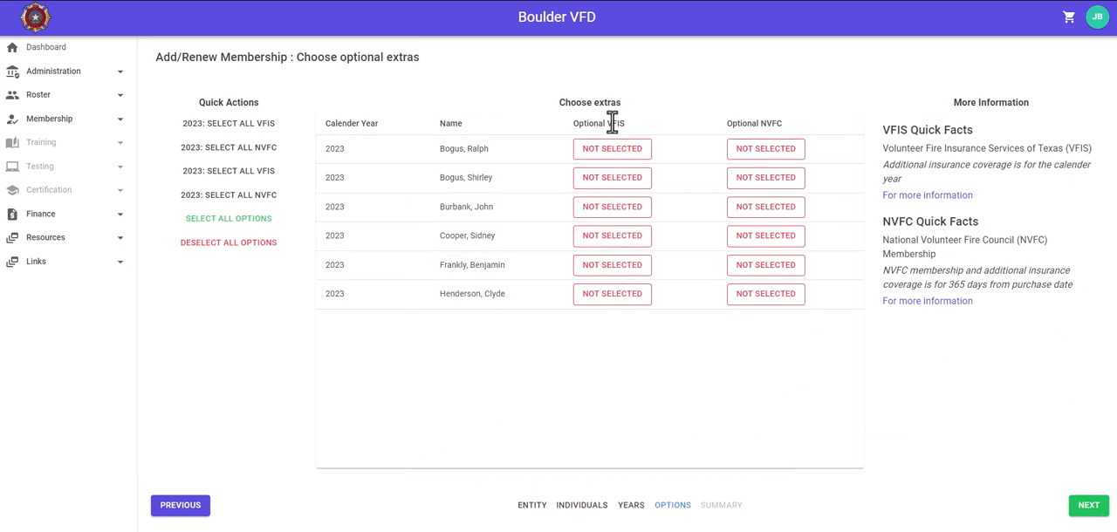
{"action": "left_click", "coordinate": [613, 209]}
{"action": "left_click", "coordinate": [614, 269]}
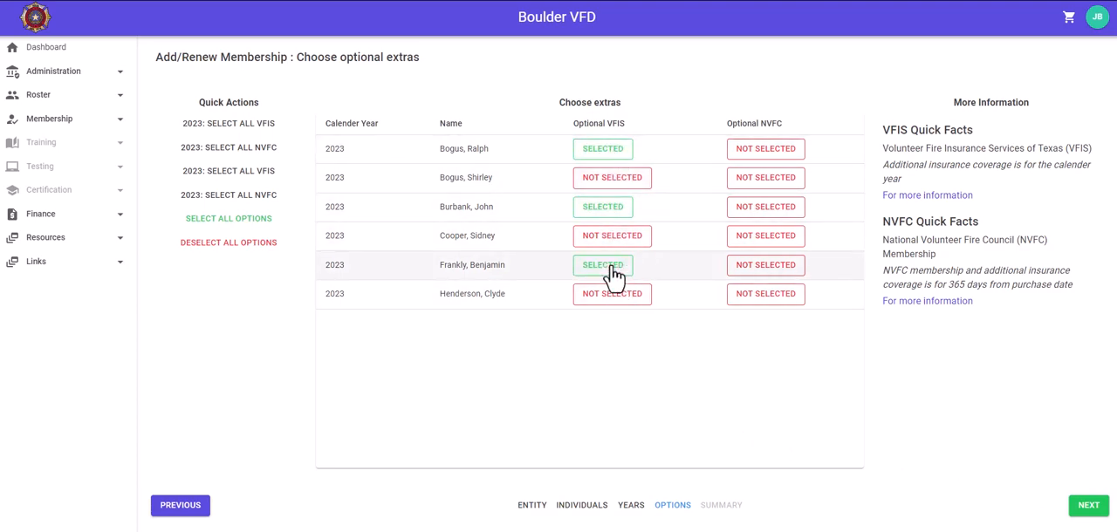
{"action": "left_click", "coordinate": [614, 269]}
{"action": "left_click", "coordinate": [607, 211]}
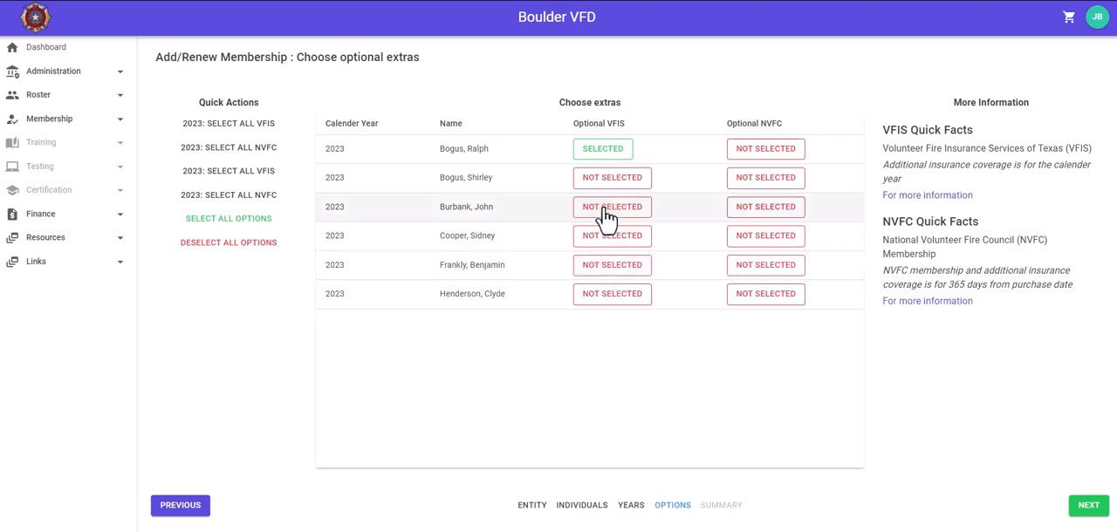
{"action": "left_click", "coordinate": [602, 156]}
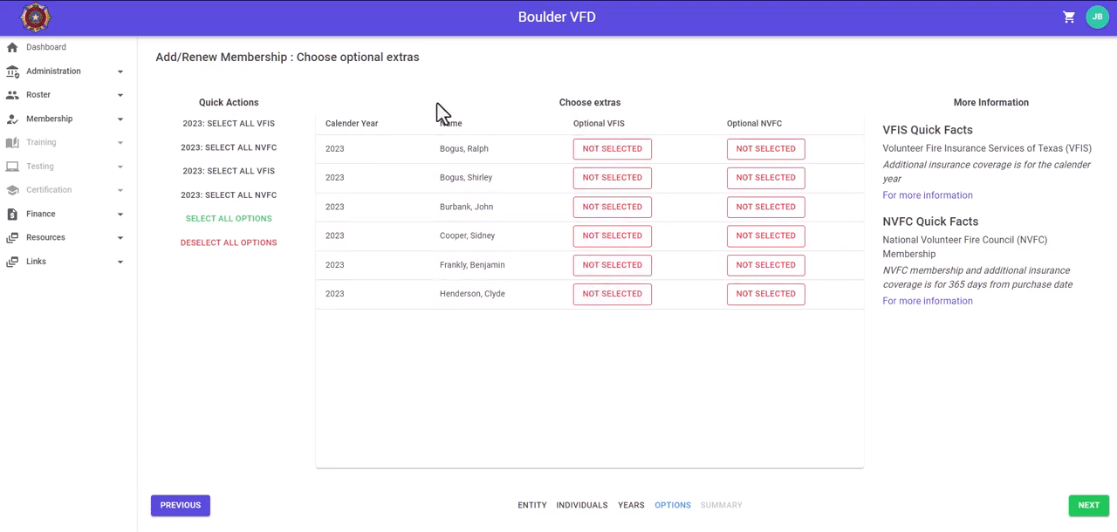
Add the optional 2023 VFIS insurance for all individuals and complete the membership selections.
{"action": "left_click", "coordinate": [226, 126]}
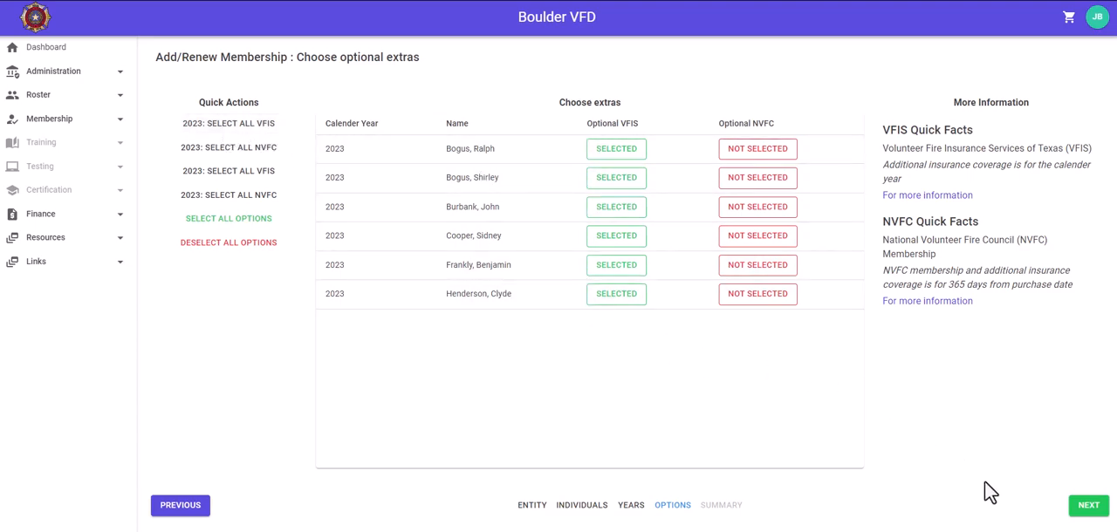
{"action": "left_click", "coordinate": [1089, 508]}
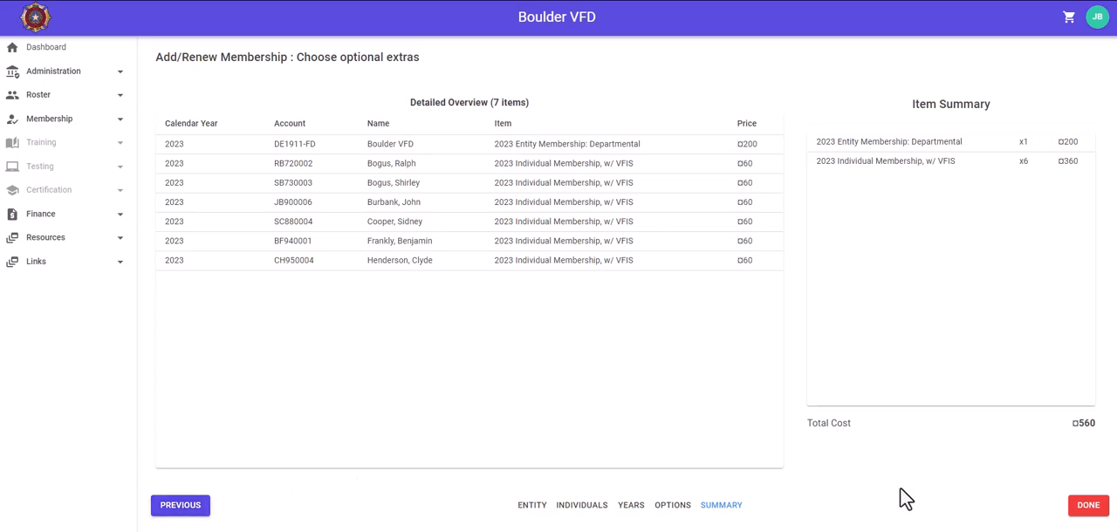
{"action": "left_click", "coordinate": [1090, 510]}
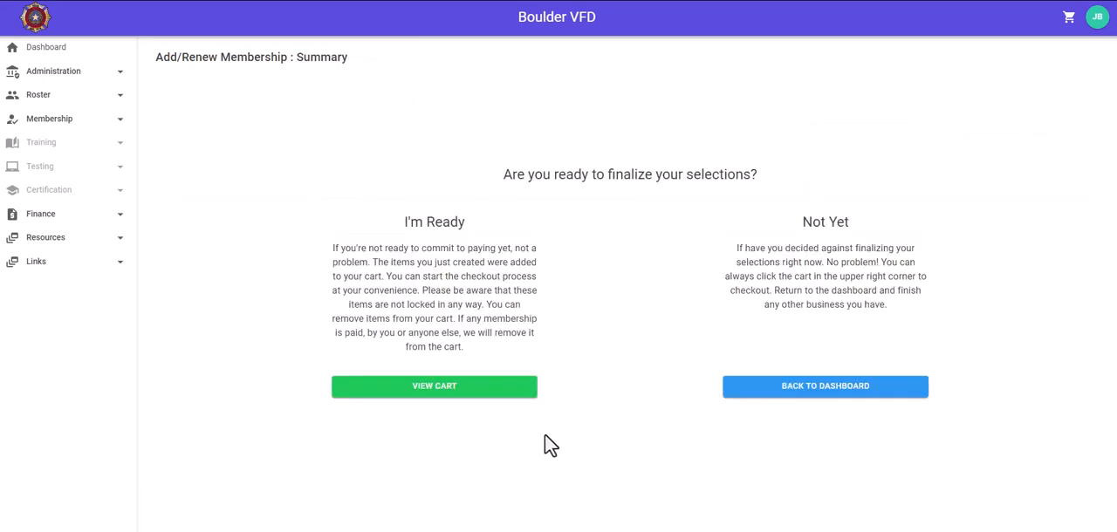
Check out the entity shopping cart and create an invoice for its membership items.
{"action": "left_click", "coordinate": [423, 393]}
{"action": "left_click", "coordinate": [427, 388]}
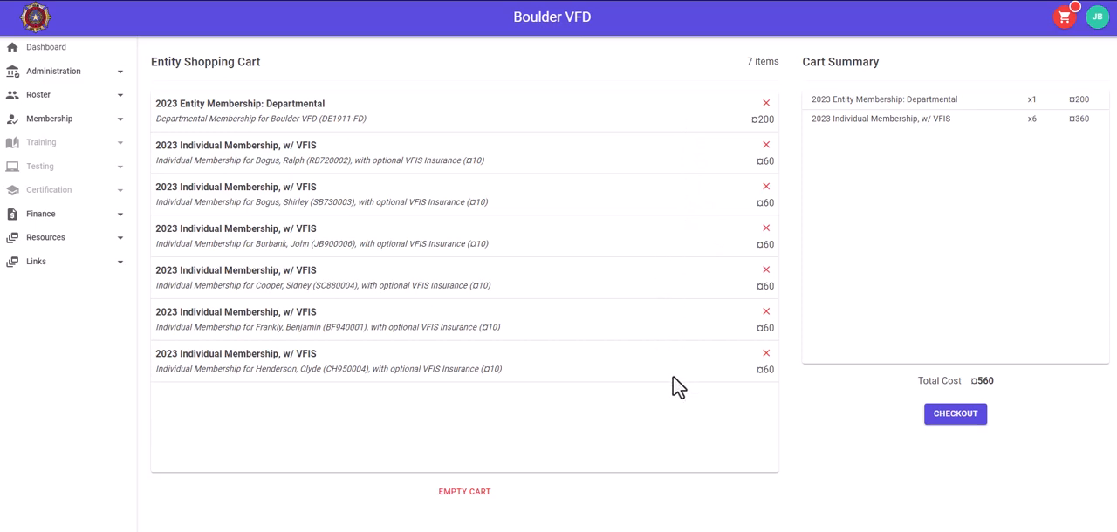
{"action": "left_click", "coordinate": [955, 416]}
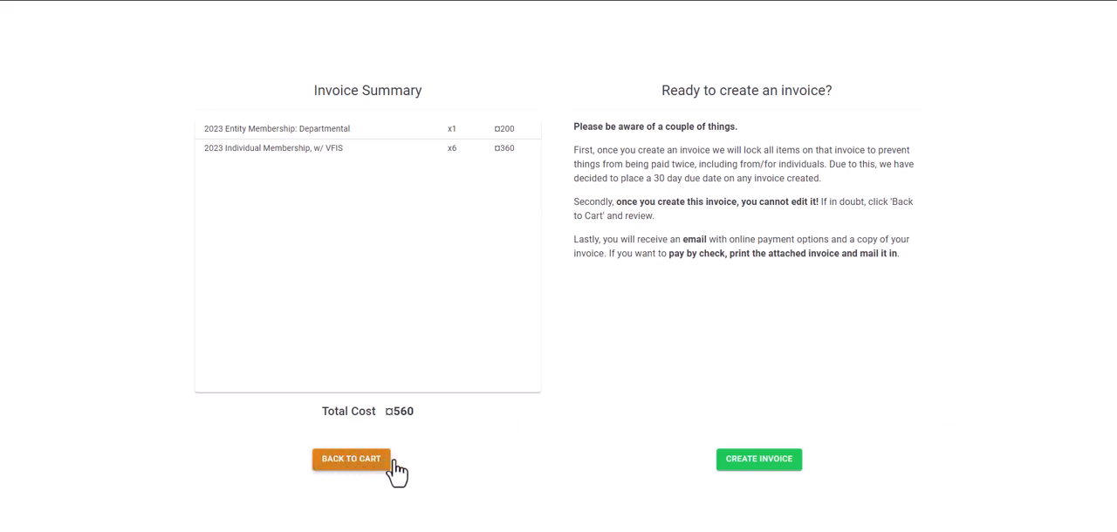
{"action": "left_click", "coordinate": [762, 462]}
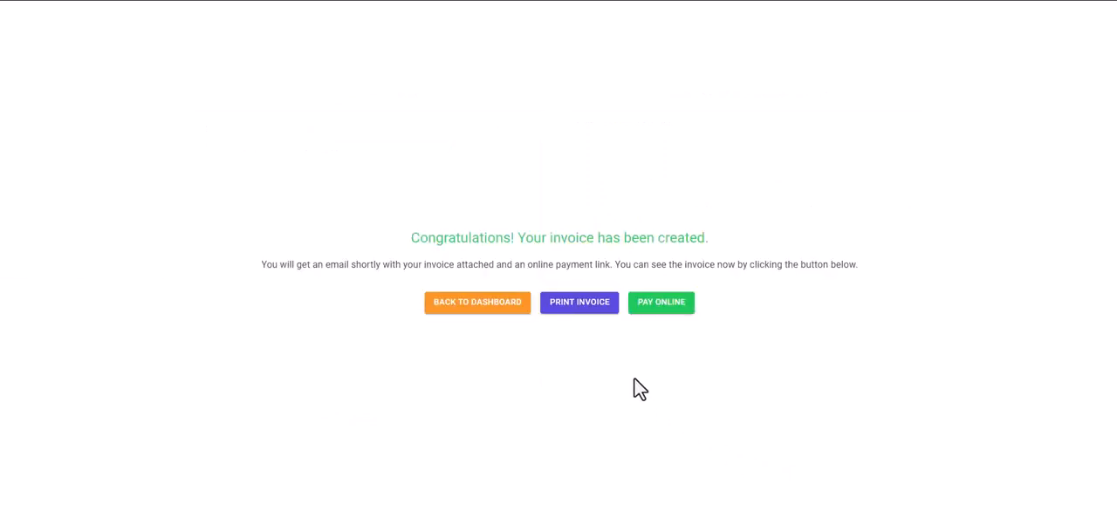
Pay the newly created membership invoice online by card.
{"action": "left_click", "coordinate": [576, 308]}
{"action": "left_click", "coordinate": [663, 306]}
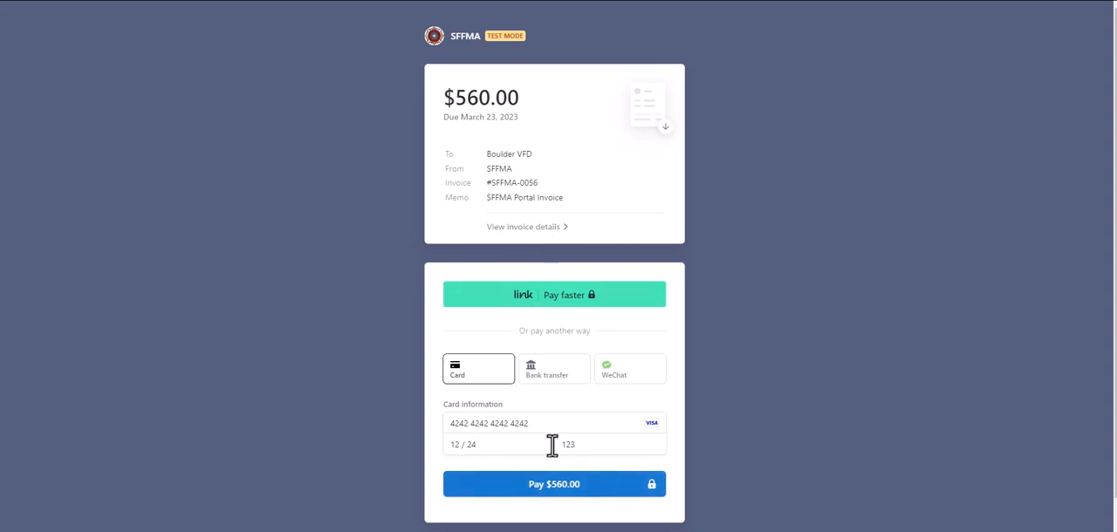
{"action": "left_click", "coordinate": [556, 494]}
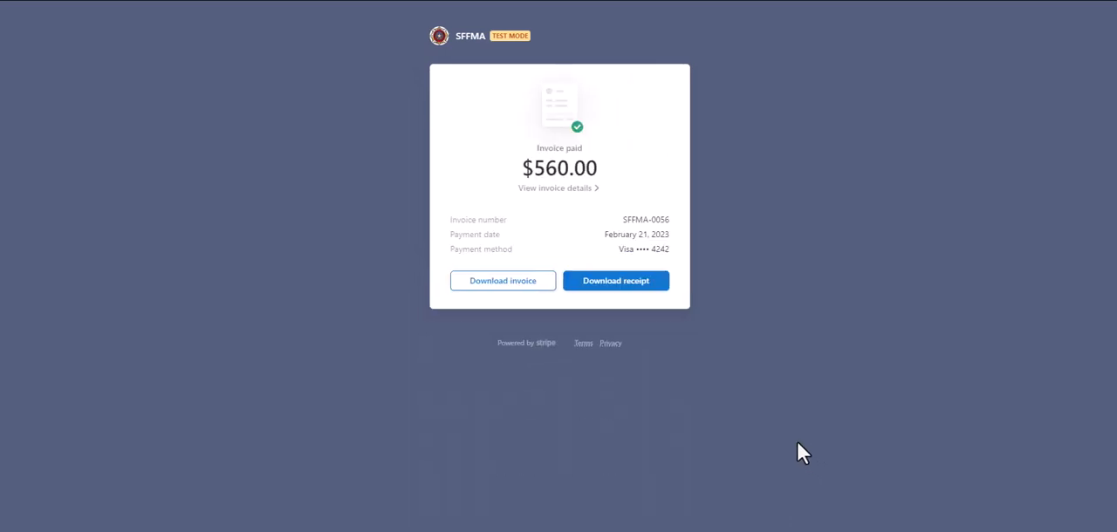
Download the payment receipt and review its billing details, membership line items and total.
{"action": "left_click", "coordinate": [614, 281]}
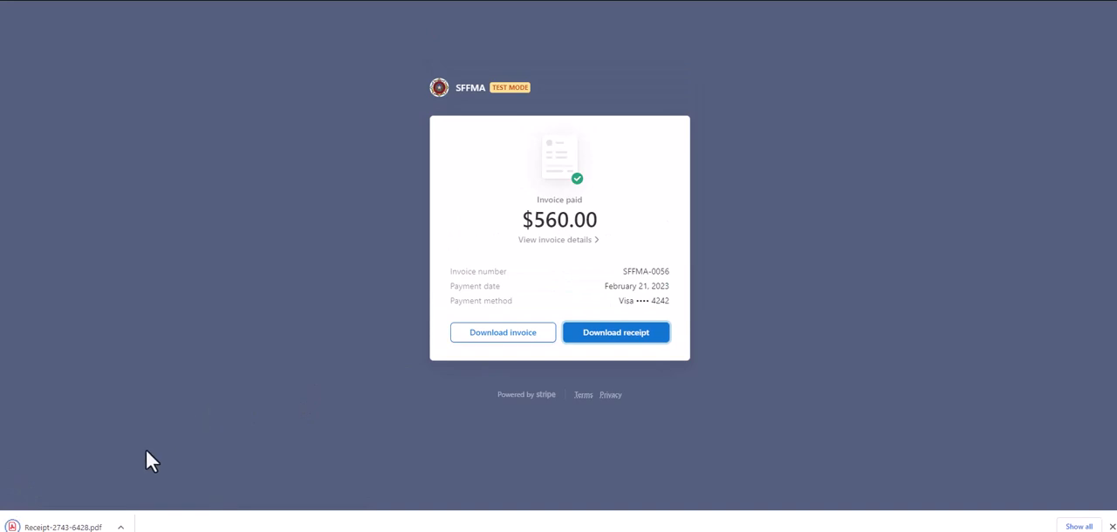
{"action": "left_click", "coordinate": [27, 528]}
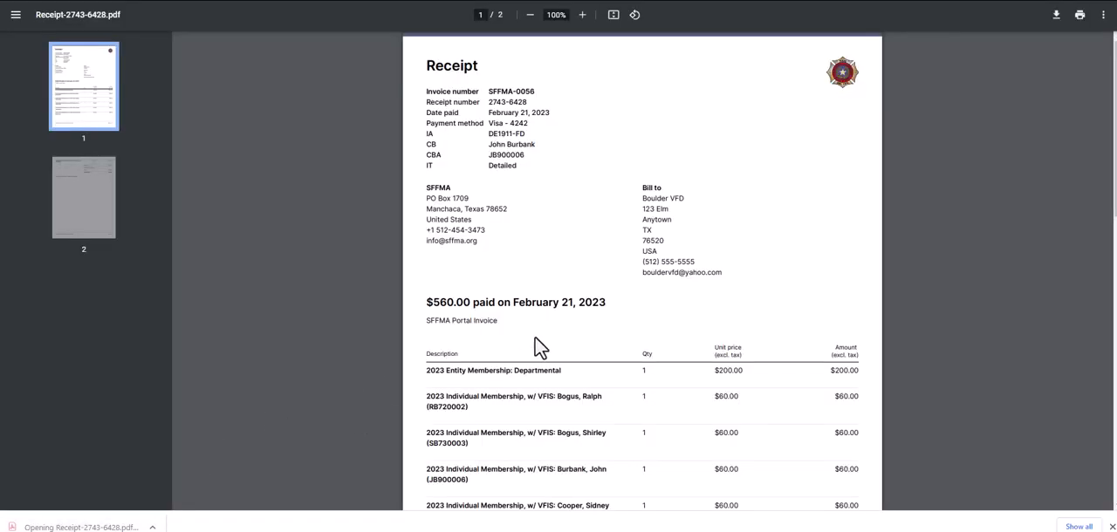
{"action": "scroll", "coordinate": [965, 273], "scroll_direction": "down", "scroll_amount": 3}
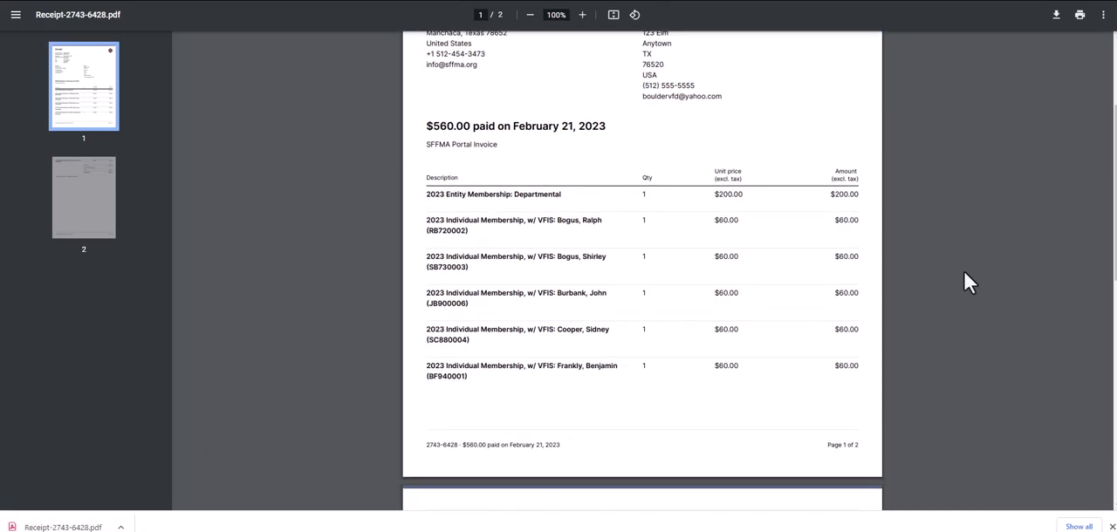
{"action": "scroll", "coordinate": [965, 273], "scroll_direction": "down", "scroll_amount": 1}
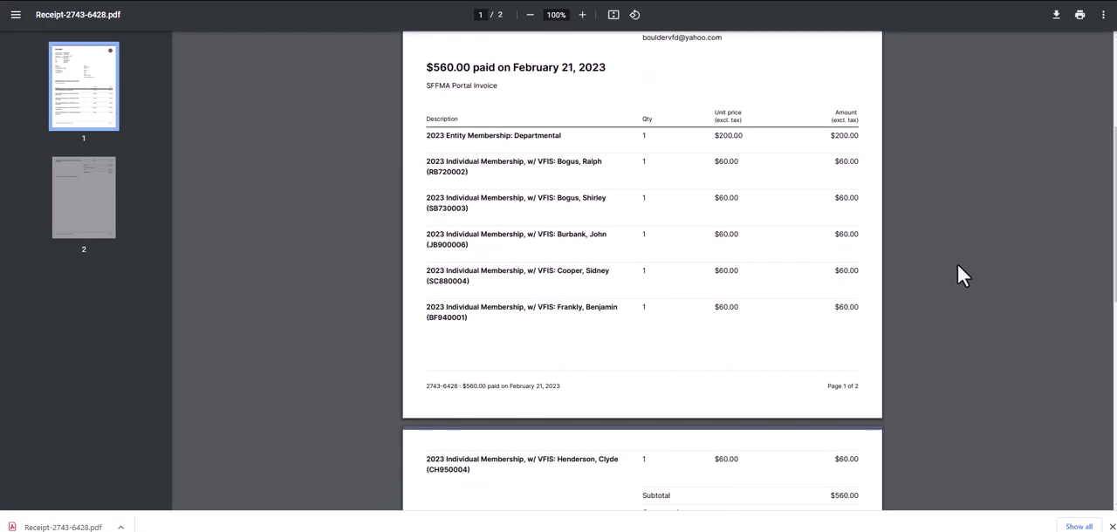
{"action": "scroll", "coordinate": [955, 248], "scroll_direction": "down", "scroll_amount": 2}
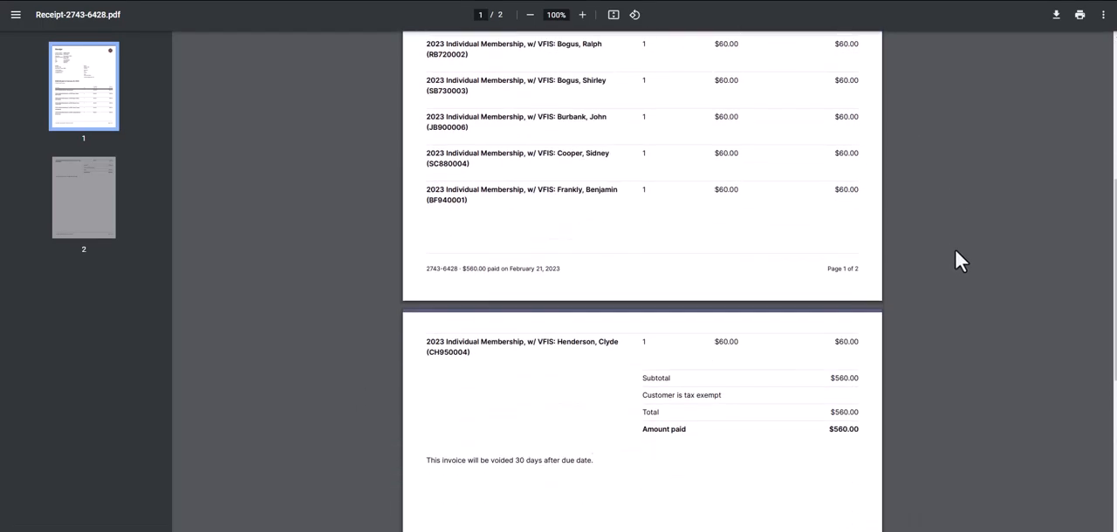
{"action": "scroll", "coordinate": [955, 248], "scroll_direction": "up", "scroll_amount": 6}
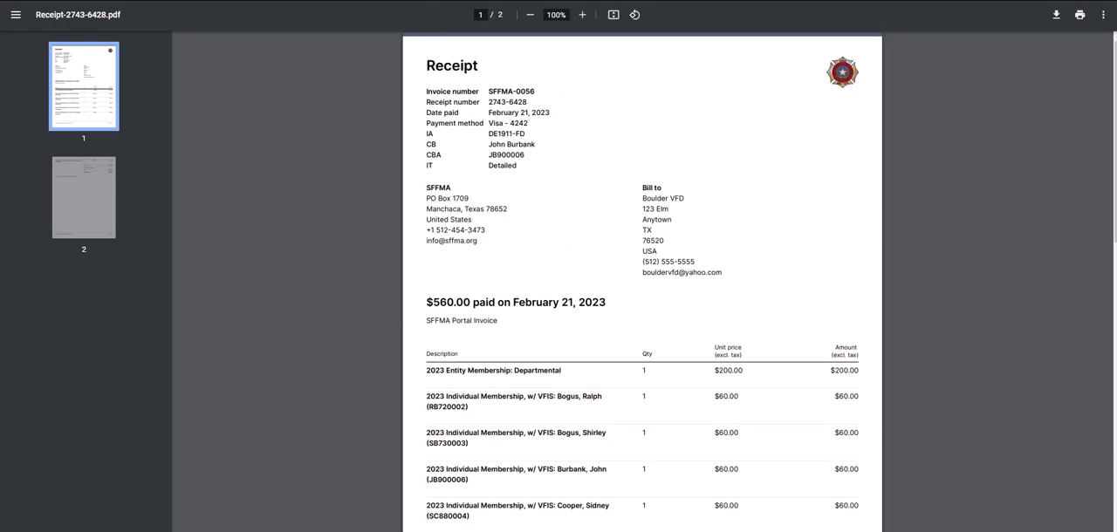
{"action": "left_click", "coordinate": [372, 0]}
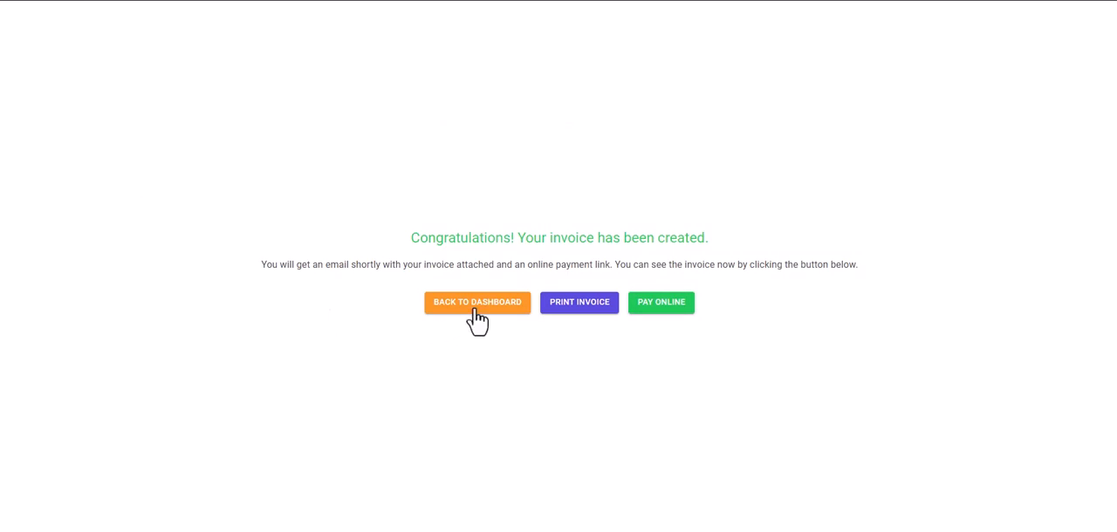
Return to the portal dashboard and check the payment status in the list of recent invoices.
{"action": "left_click", "coordinate": [477, 309]}
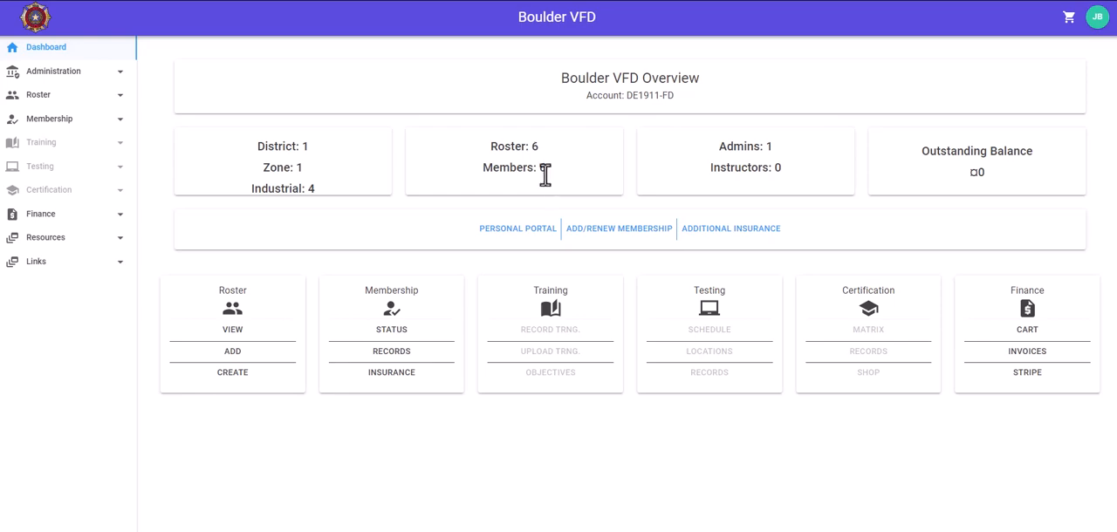
{"action": "left_click", "coordinate": [1030, 358]}
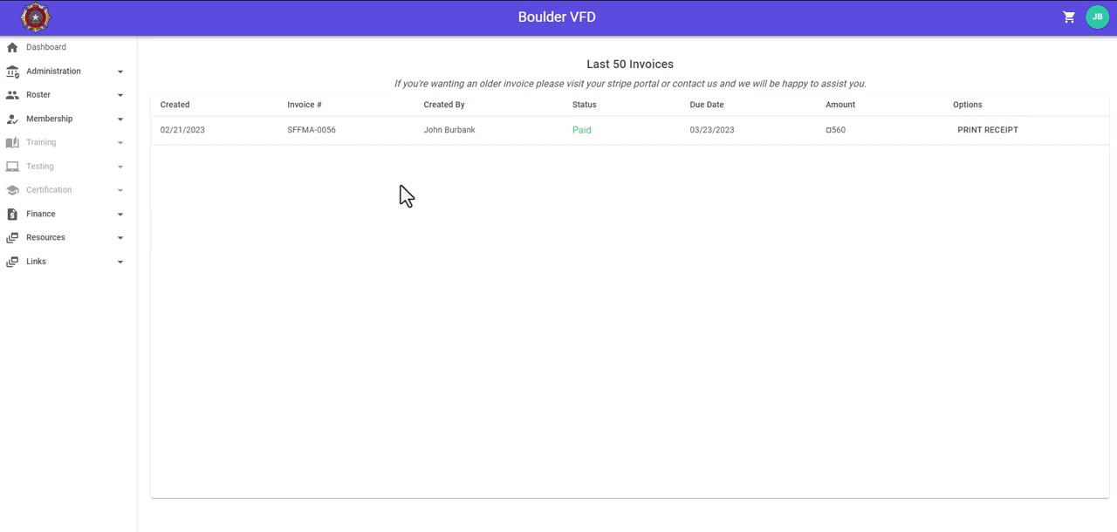
{"action": "left_click", "coordinate": [81, 55]}
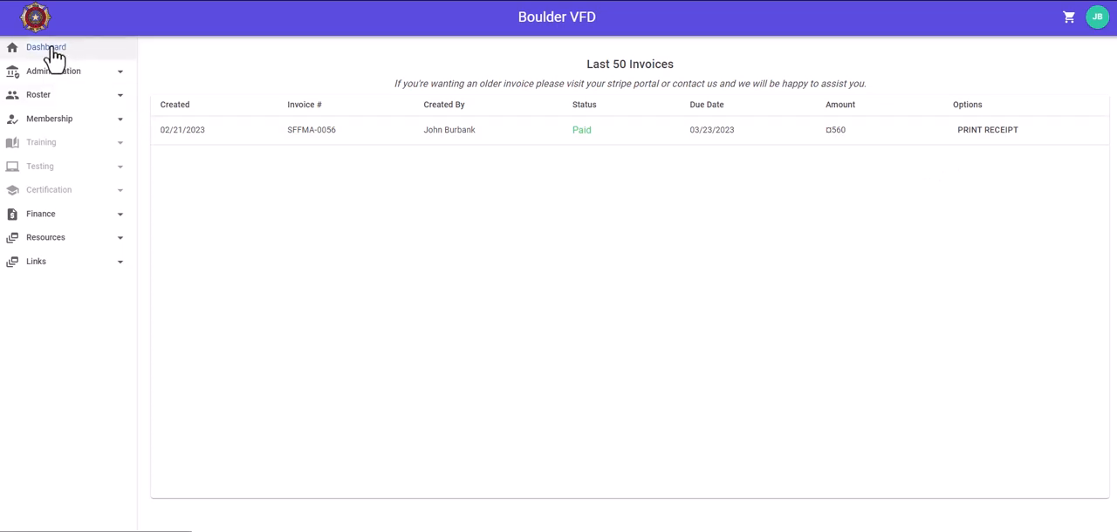